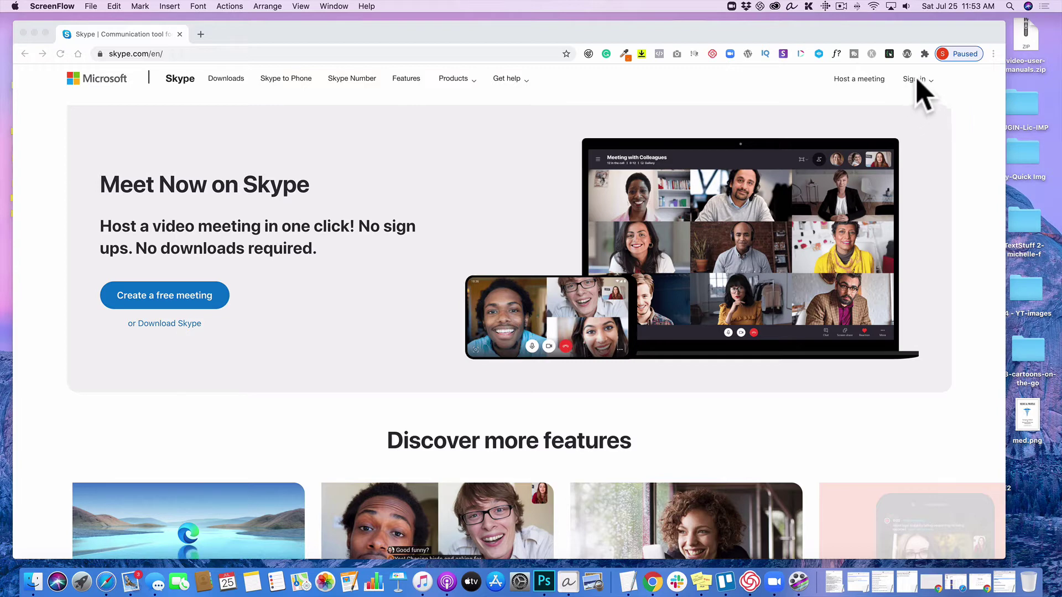
- Sign in to Skype online with the account email and password
{"action": "left_click", "coordinate": [918, 91]}
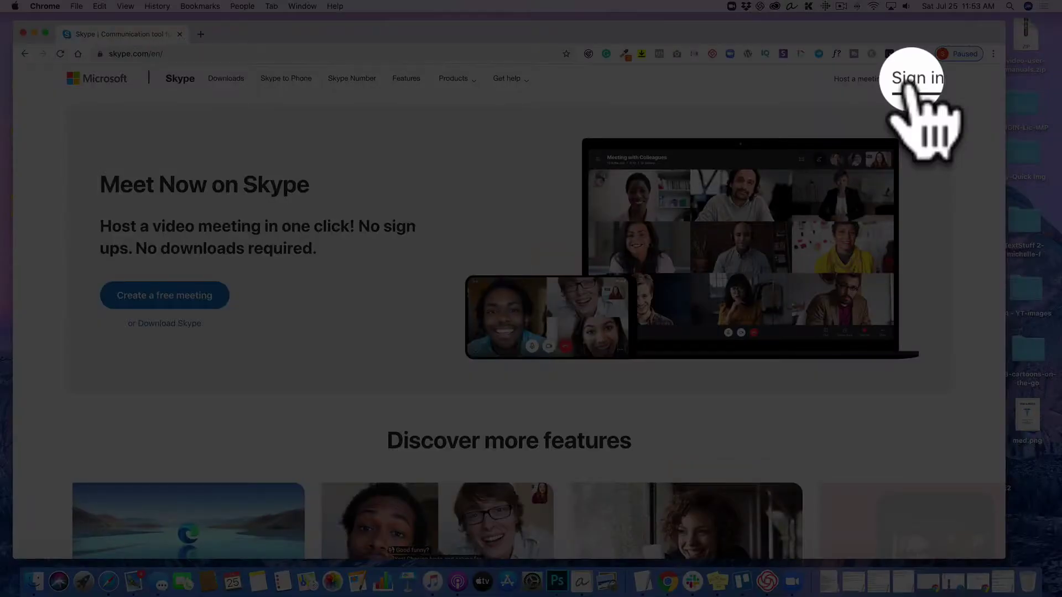
{"action": "left_click", "coordinate": [917, 79]}
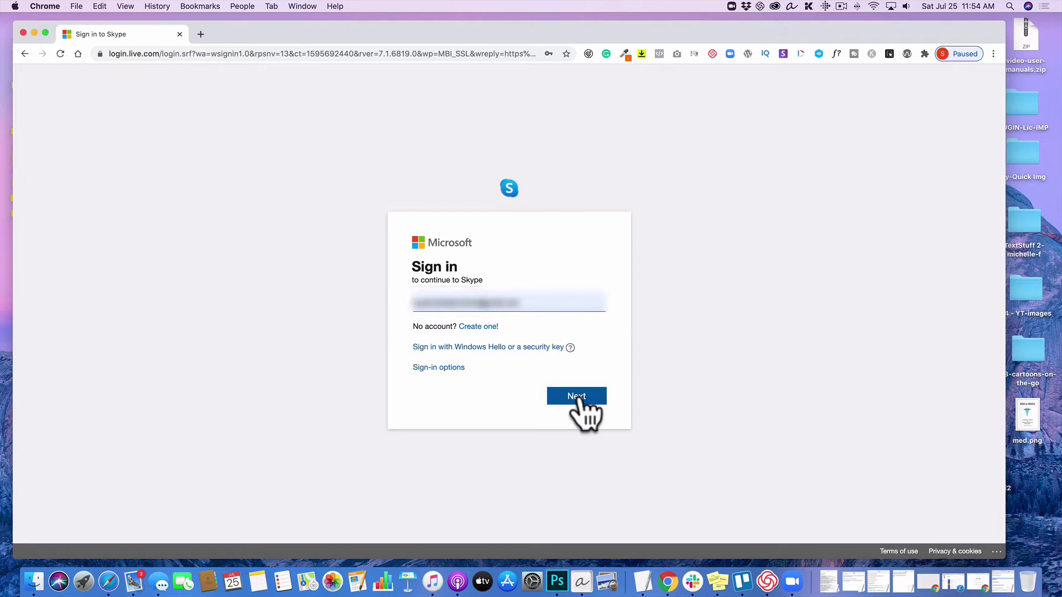
{"action": "left_click", "coordinate": [581, 396]}
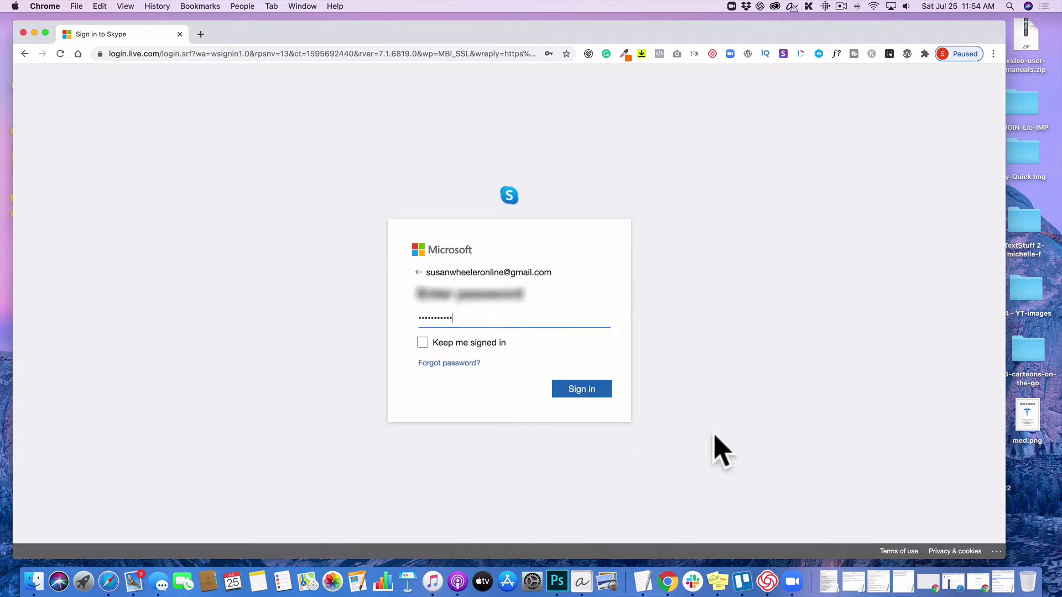
{"action": "left_click", "coordinate": [576, 389]}
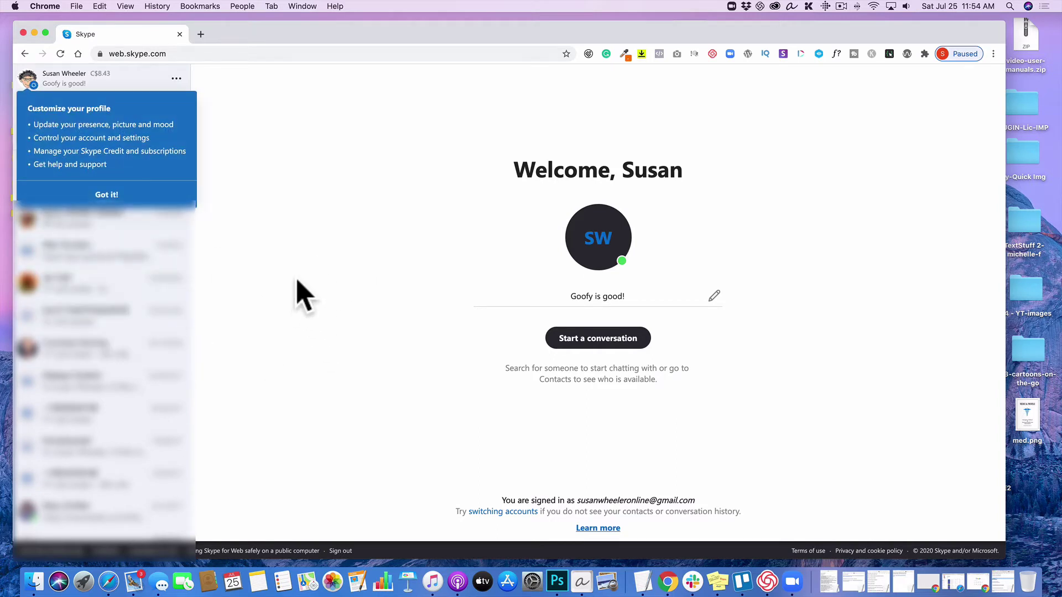
- Dismiss the Customize your profile tip and open the first Recent Chats conversation
{"action": "left_click", "coordinate": [106, 194]}
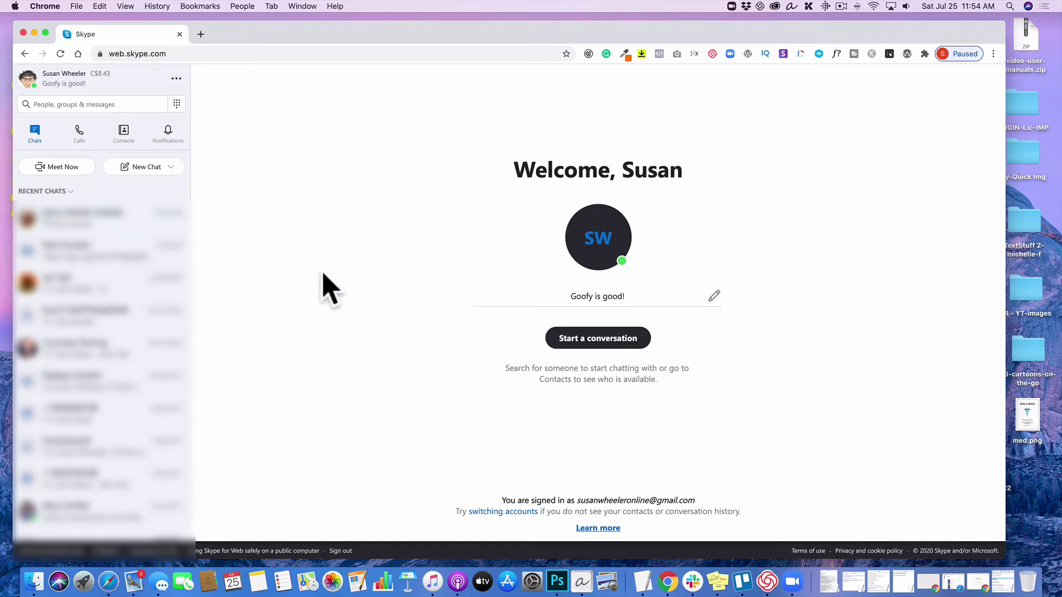
{"action": "left_click", "coordinate": [125, 222]}
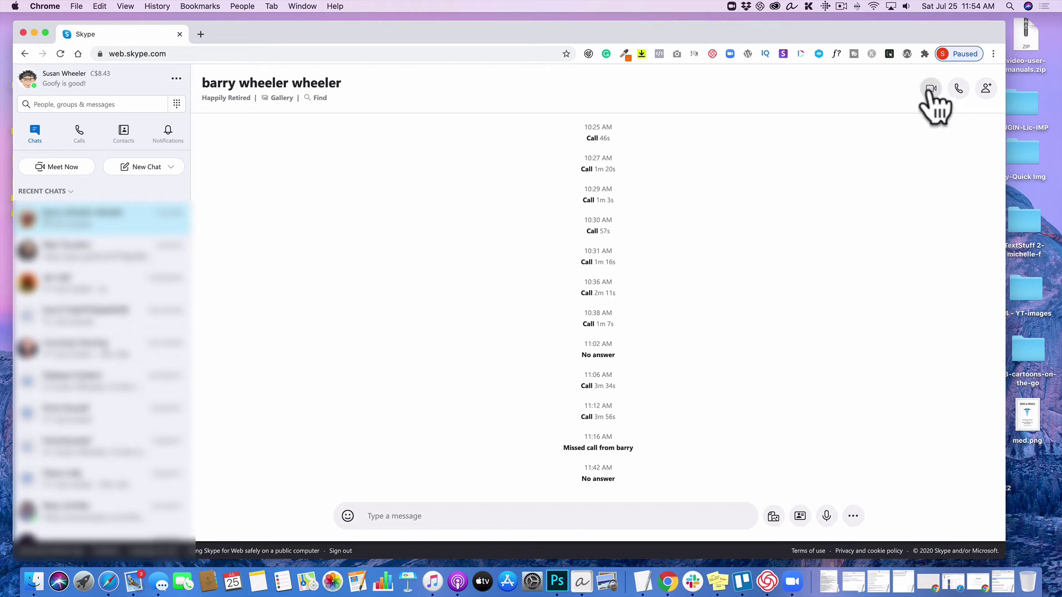
- Start a video call with the open contact, then end it unanswered
{"action": "left_click", "coordinate": [931, 89]}
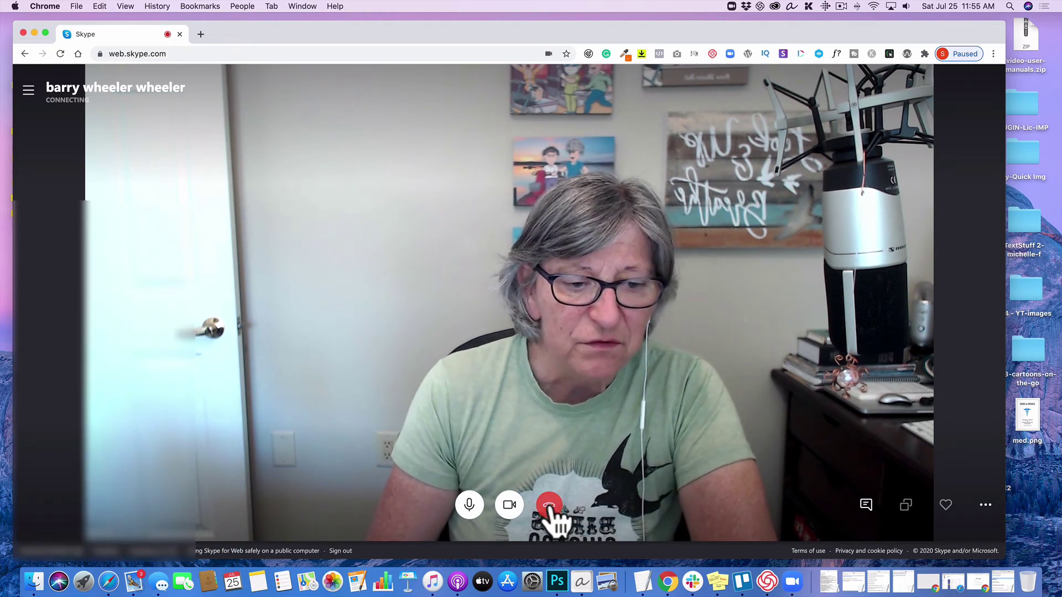
{"action": "left_click", "coordinate": [549, 506]}
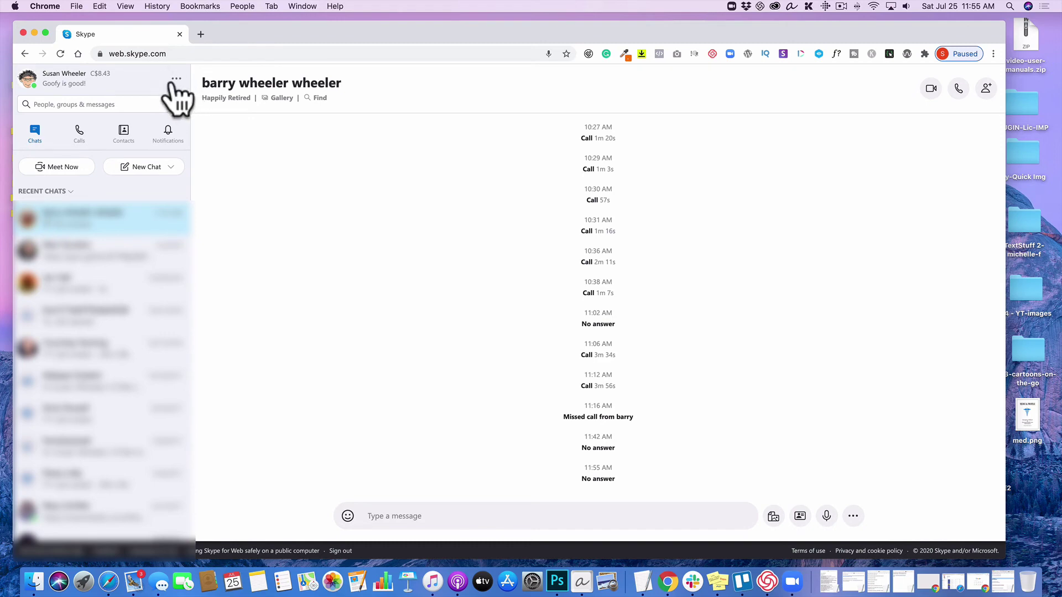
- Choose Sign out from the profile's ... menu to bring up the confirmation prompt
{"action": "left_click", "coordinate": [176, 80]}
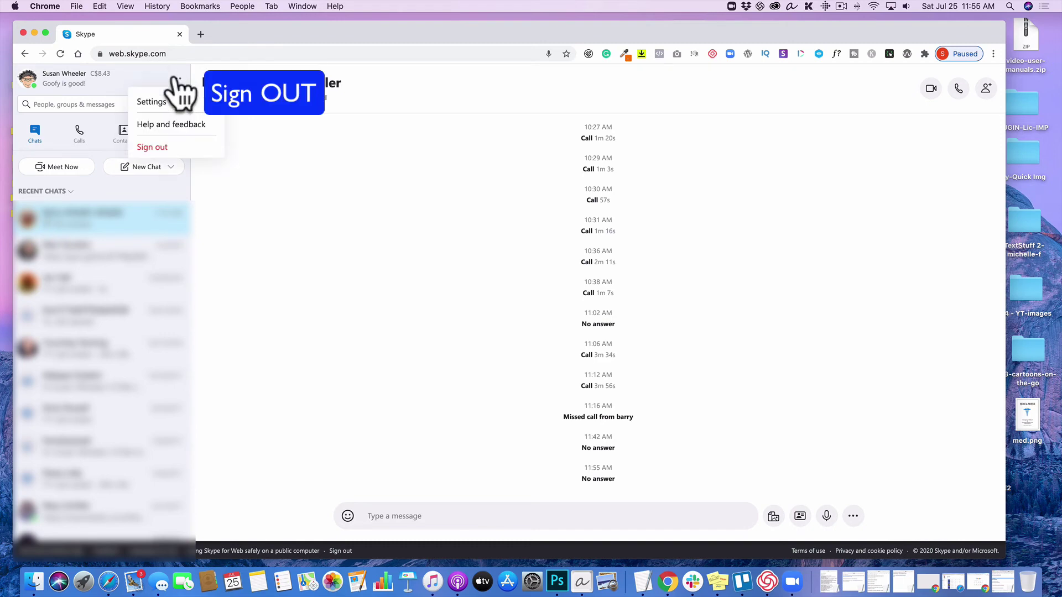
{"action": "left_click", "coordinate": [153, 147]}
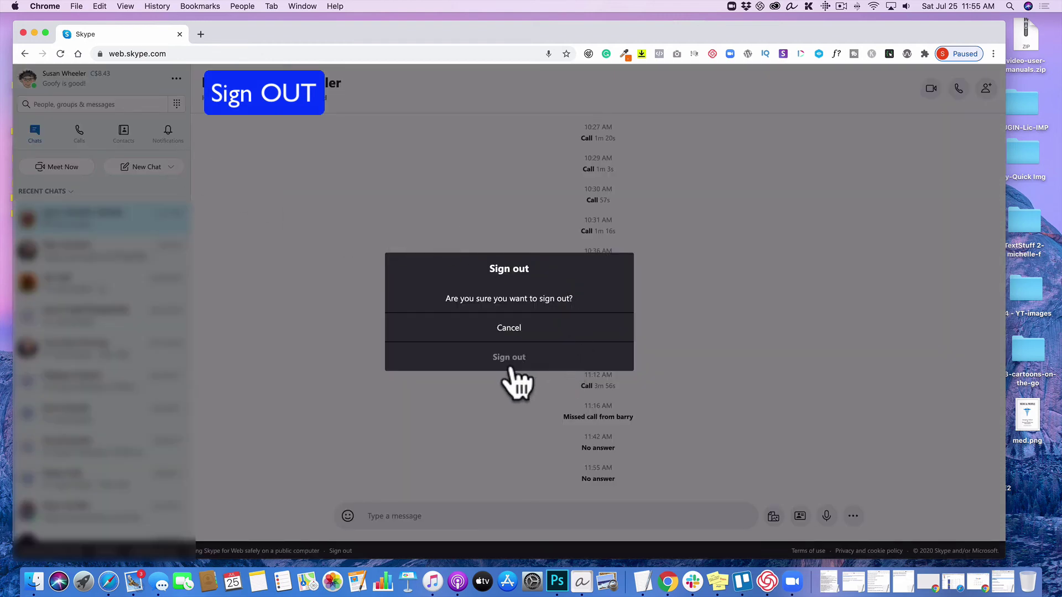